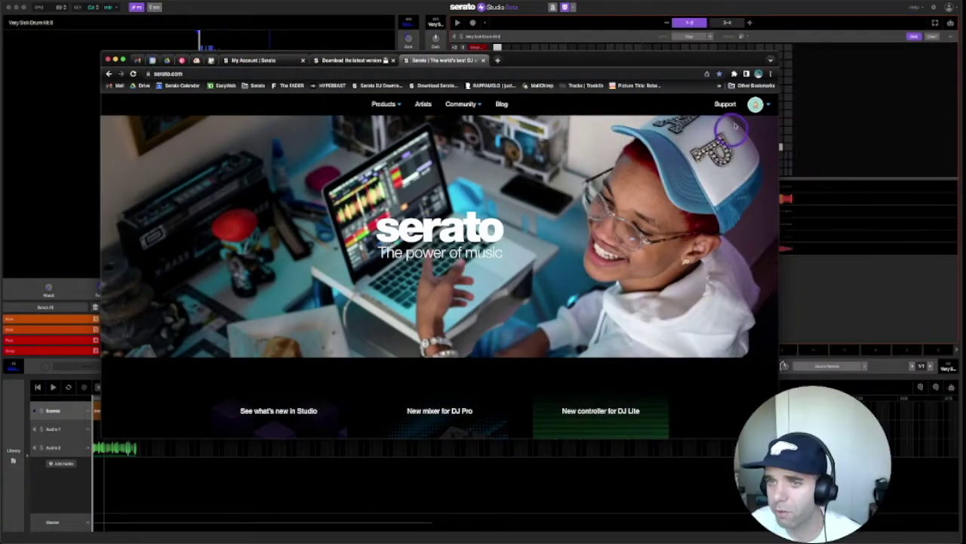
Open the Serato account menu from the serato.com homepage
{"action": "left_click", "coordinate": [756, 105]}
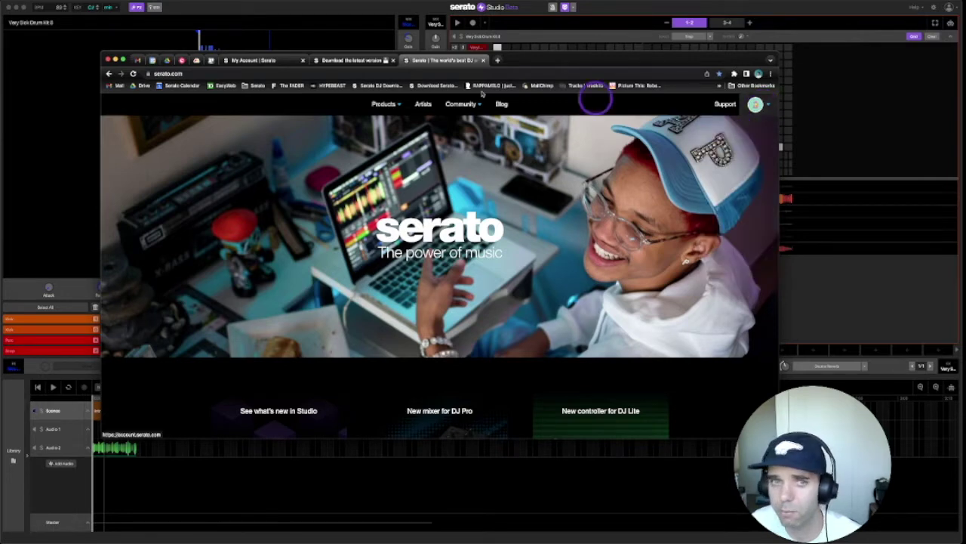
Go to the Serato account page and open the Serato Studio beta download thread
{"action": "left_click", "coordinate": [268, 61]}
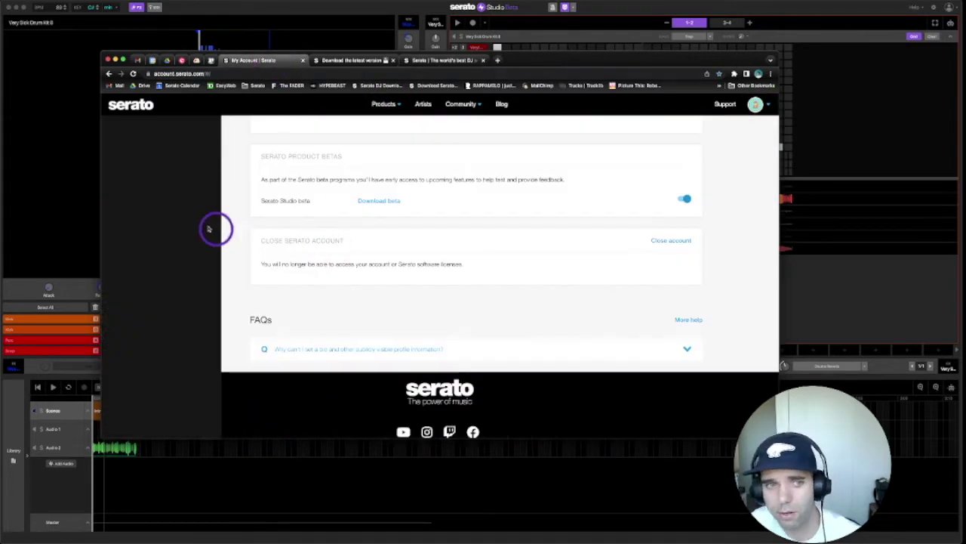
{"action": "scroll", "coordinate": [194, 222], "scroll_direction": "up", "scroll_amount": 3}
{"action": "scroll", "coordinate": [196, 224], "scroll_direction": "down", "scroll_amount": 2}
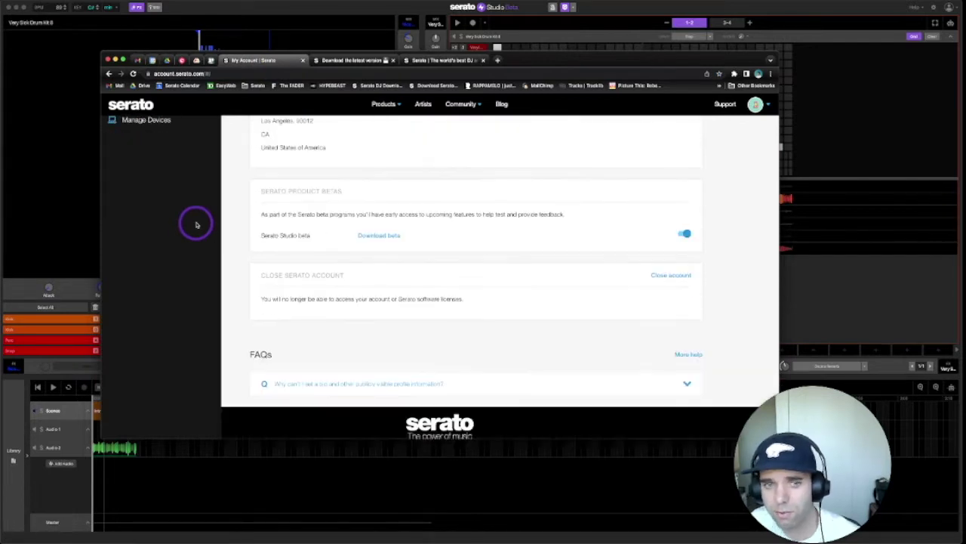
{"action": "scroll", "coordinate": [434, 237], "scroll_direction": "down", "scroll_amount": 1}
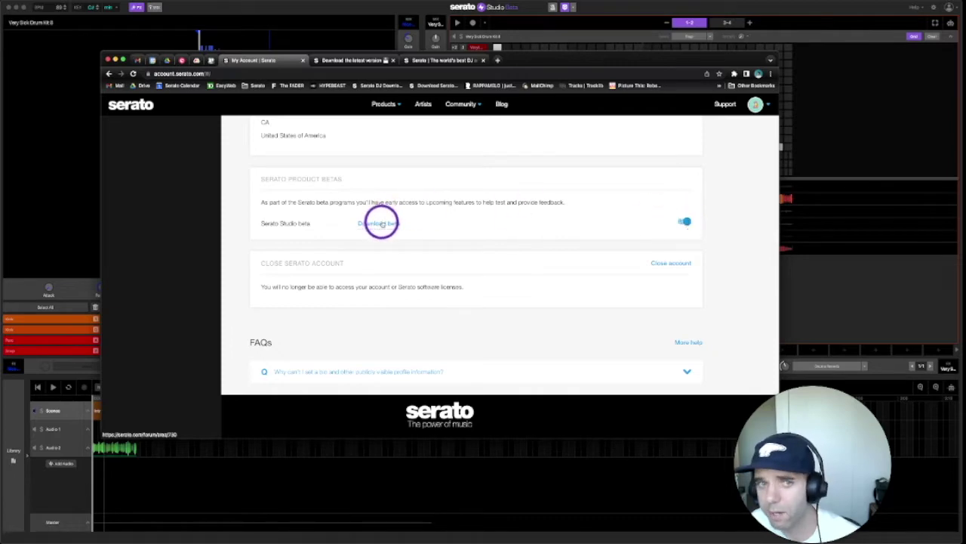
{"action": "left_click", "coordinate": [367, 61]}
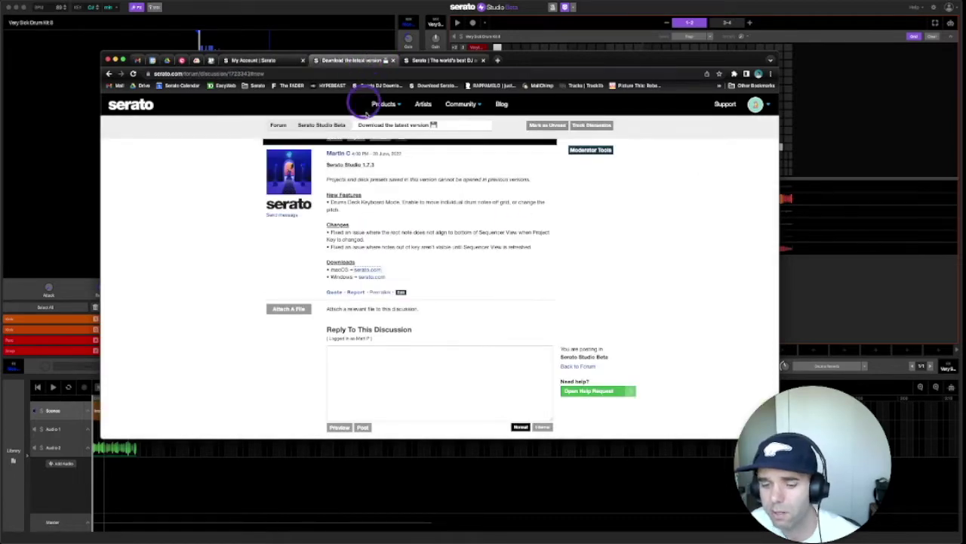
Read the 1.7.3 notes on projects not opening in older versions, hide Chrome, and pick the Snare pad
{"action": "scroll", "coordinate": [254, 330], "scroll_direction": "up", "scroll_amount": 10}
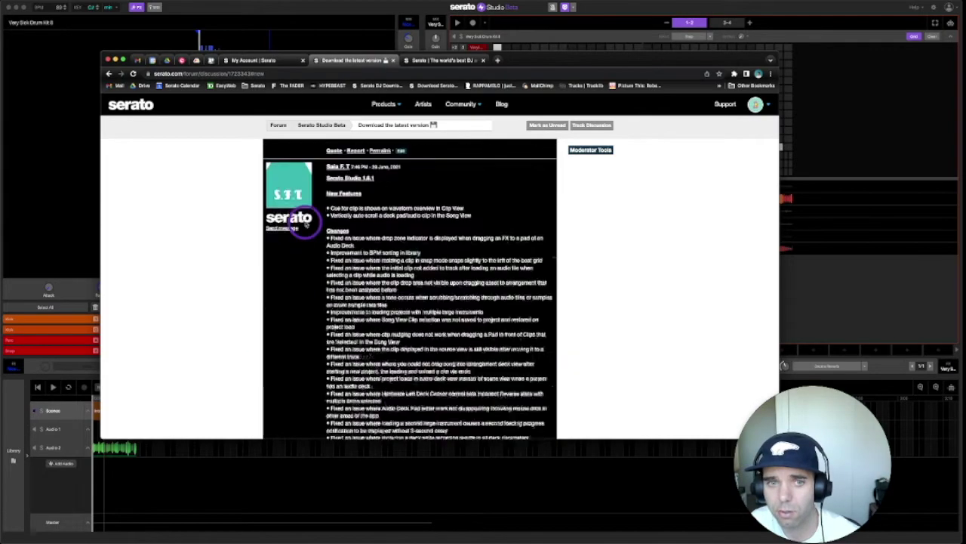
{"action": "scroll", "coordinate": [306, 223], "scroll_direction": "down", "scroll_amount": 15}
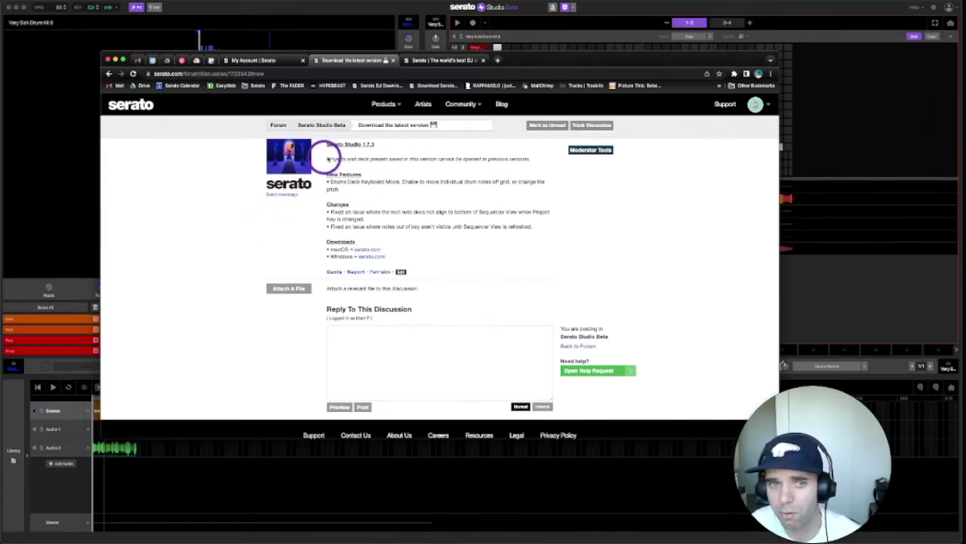
{"action": "left_click_drag", "start_coordinate": [328, 159], "coordinate": [521, 166]}
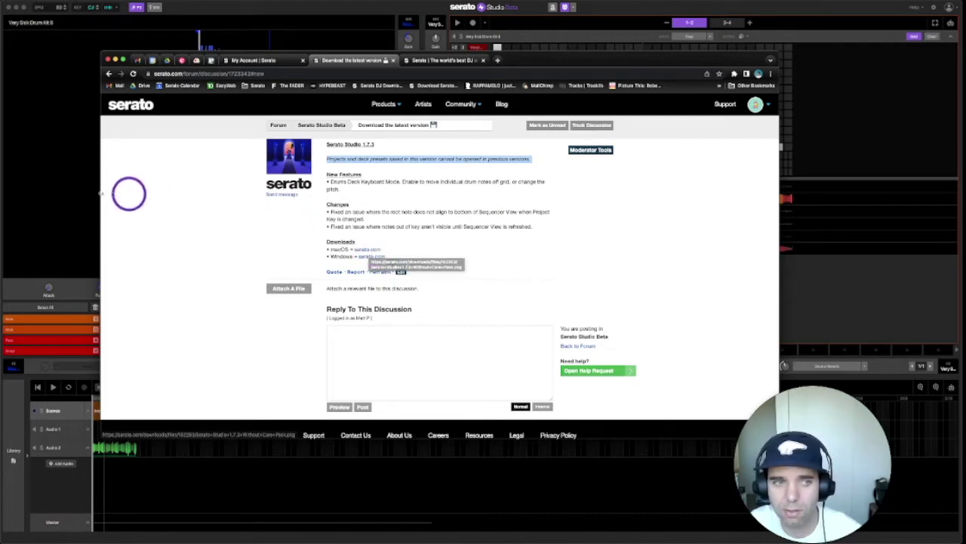
{"action": "key", "text": "super+h"}
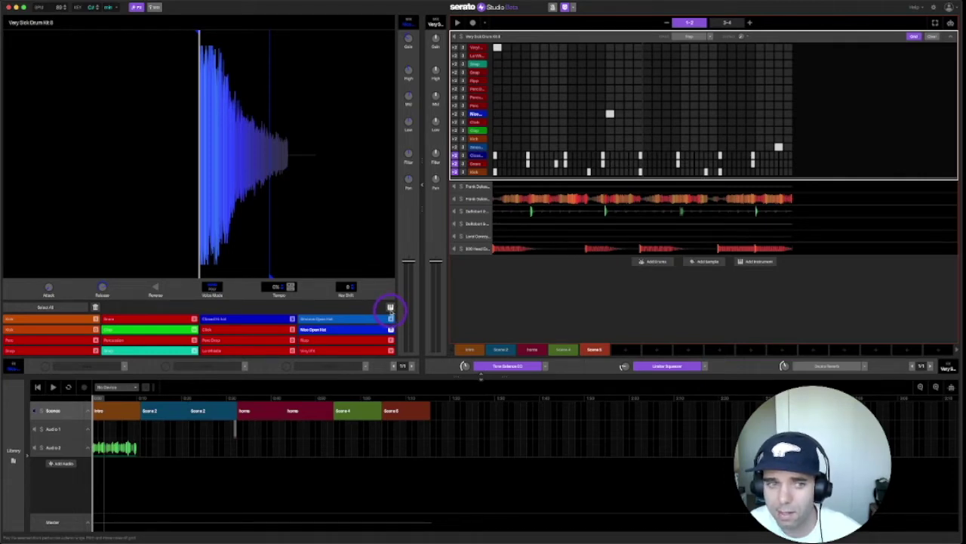
{"action": "left_click", "coordinate": [136, 320]}
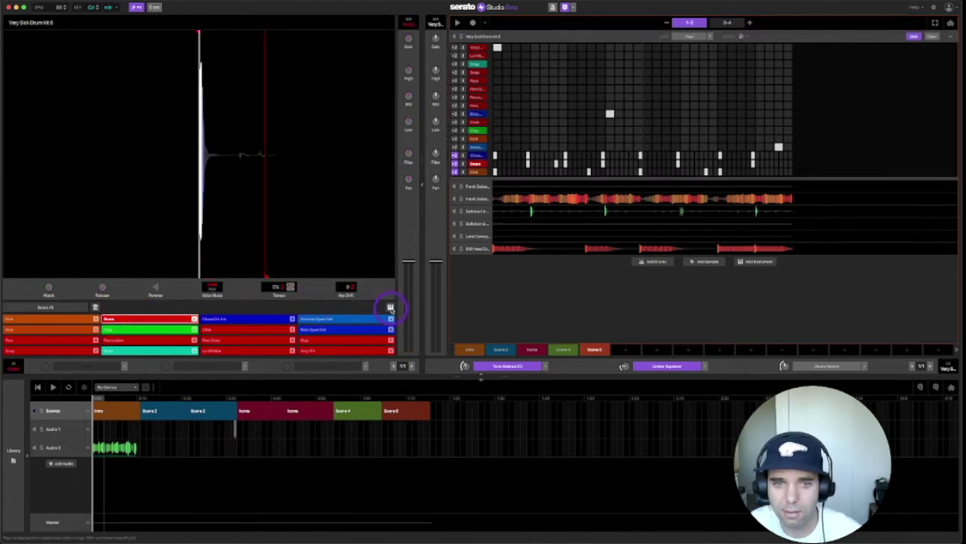
Switch the Snare to keyboard mode and select its hits in the piano roll
{"action": "left_click", "coordinate": [390, 308]}
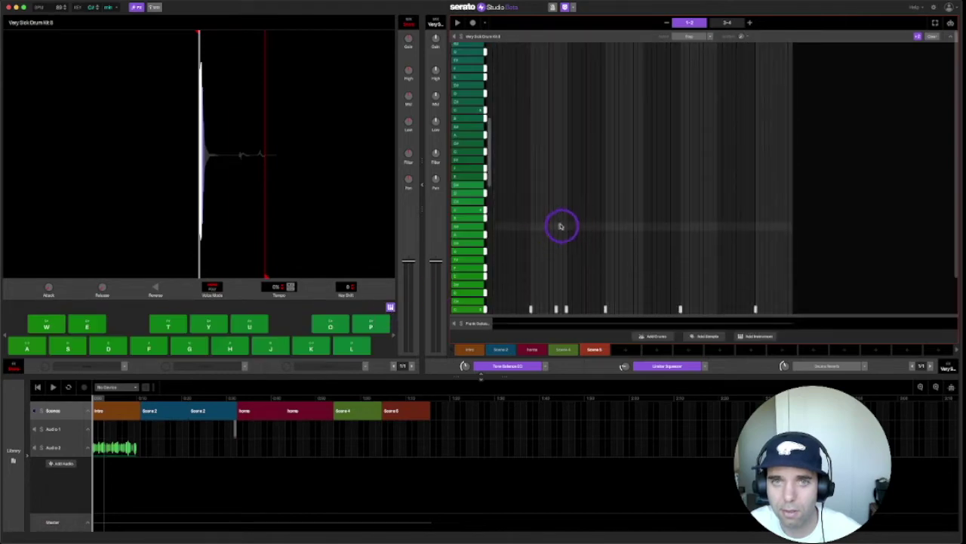
{"action": "left_click", "coordinate": [249, 316]}
{"action": "left_click", "coordinate": [572, 295]}
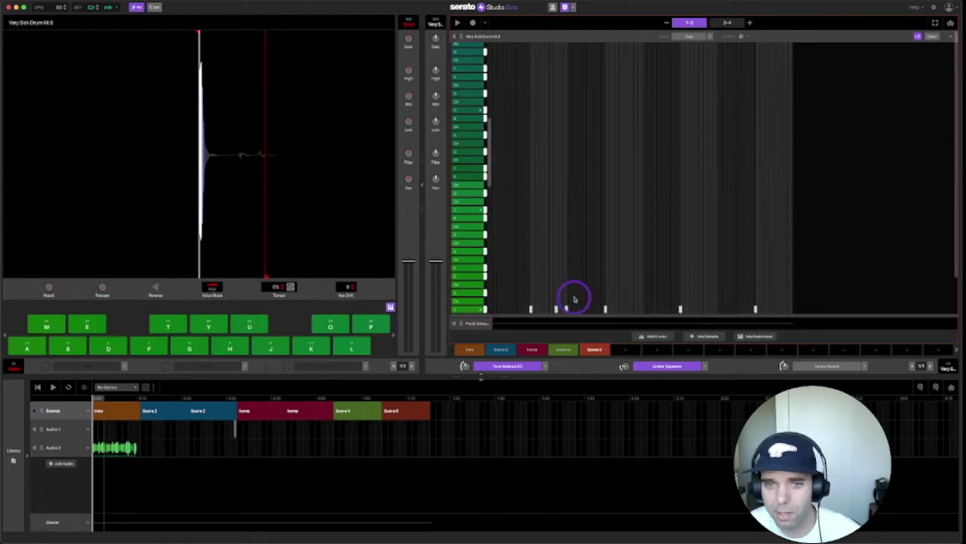
{"action": "scroll", "coordinate": [559, 284], "scroll_direction": "down", "scroll_amount": 3}
{"action": "left_click", "coordinate": [580, 269]}
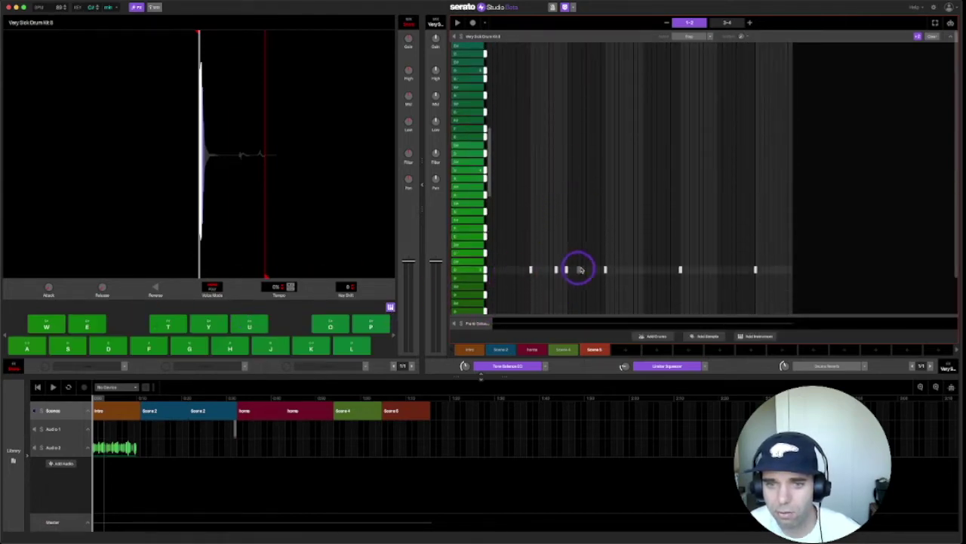
{"action": "left_click", "coordinate": [630, 270]}
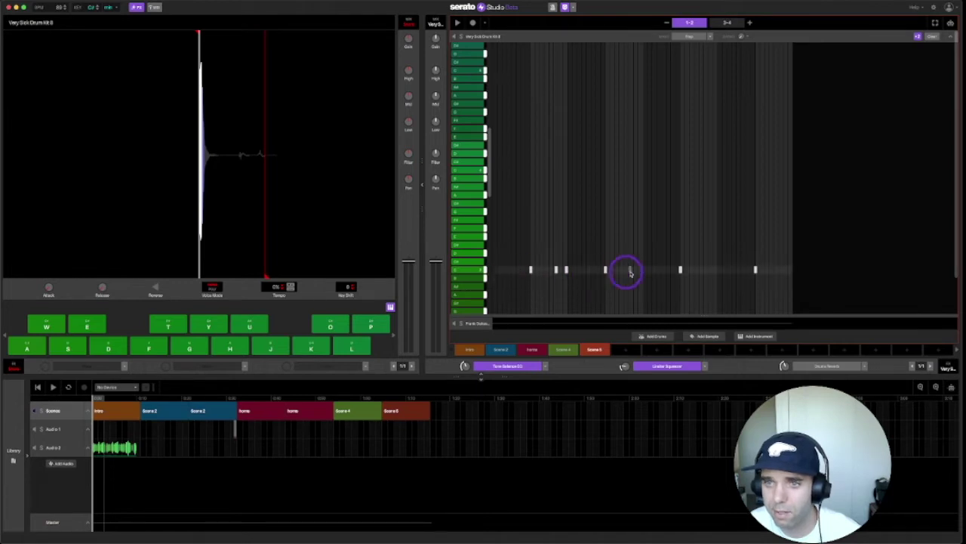
{"action": "left_click", "coordinate": [680, 270]}
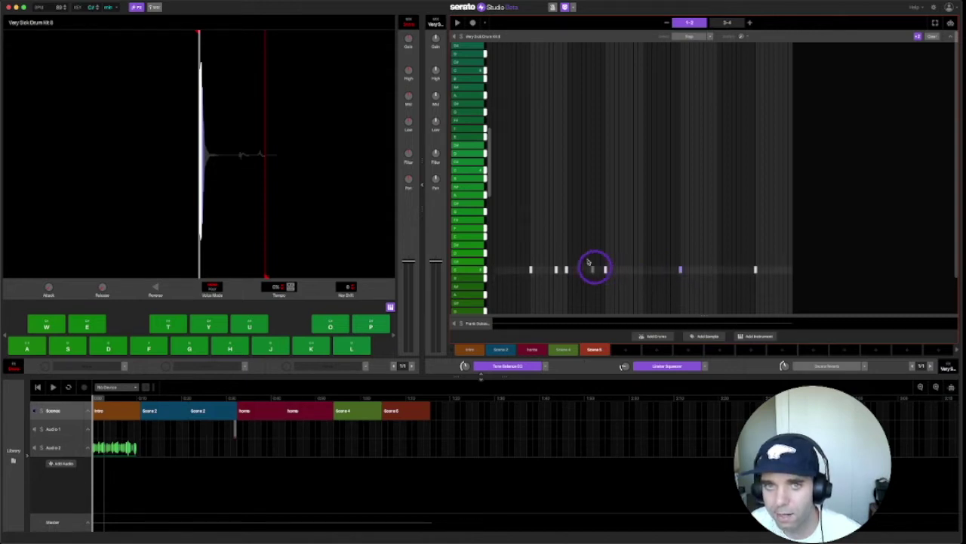
Play the sequence and nudge a snare hit off the grid
{"action": "key", "text": "space"}
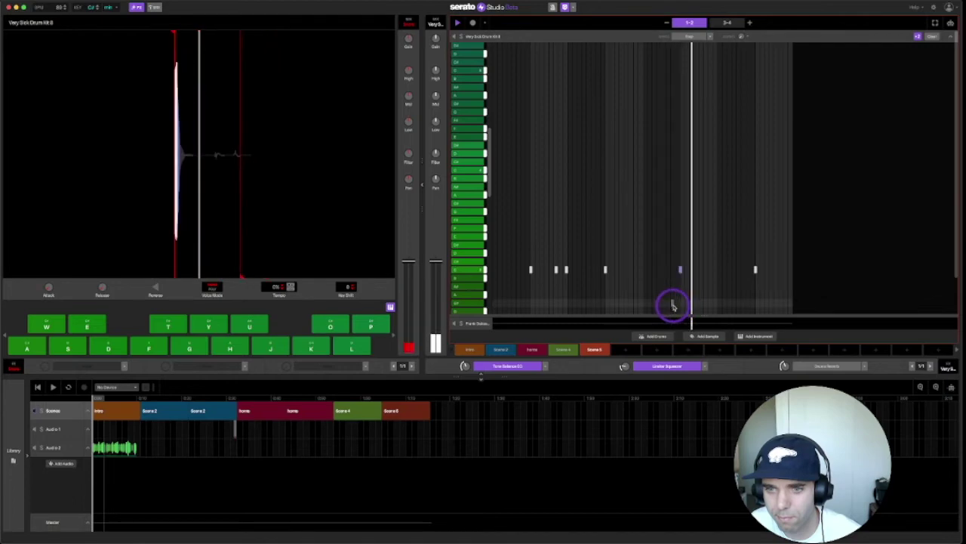
{"action": "left_click", "coordinate": [704, 284]}
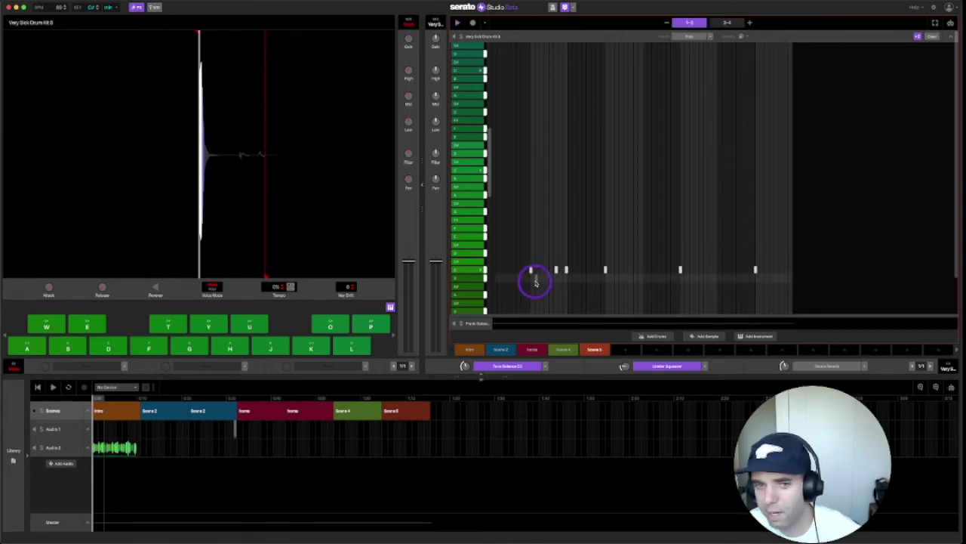
View the Kick's hits in keyboard mode, then return to the full drum pads
{"action": "left_click", "coordinate": [390, 308]}
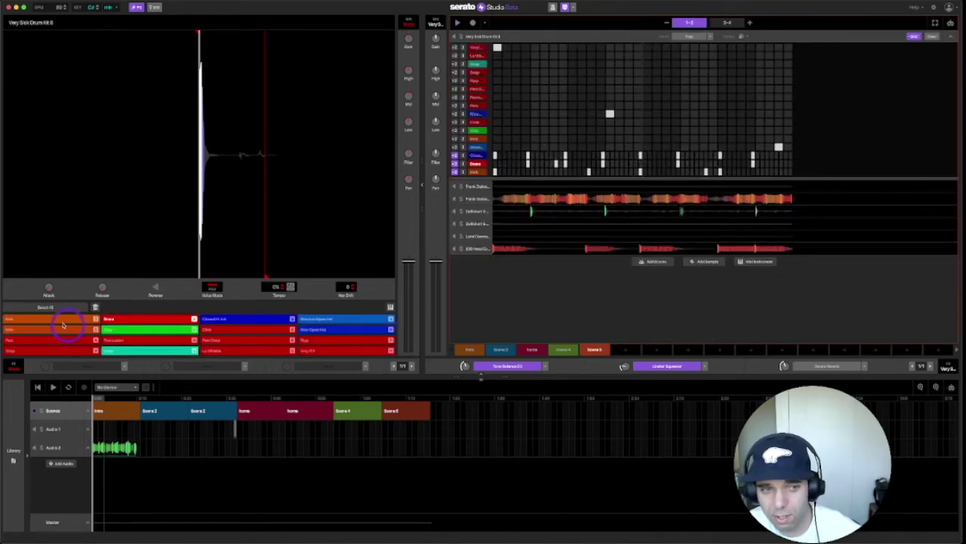
{"action": "left_click", "coordinate": [75, 319]}
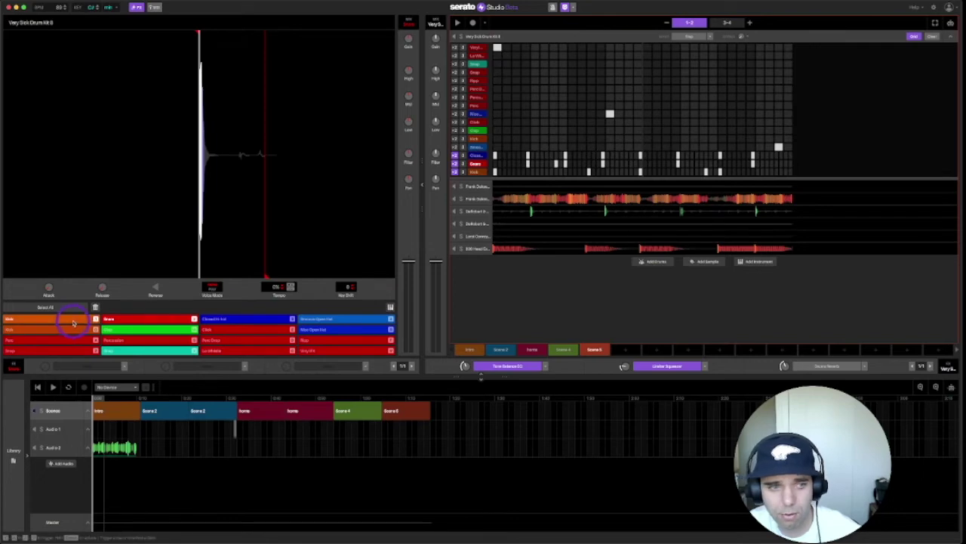
{"action": "left_click", "coordinate": [391, 308]}
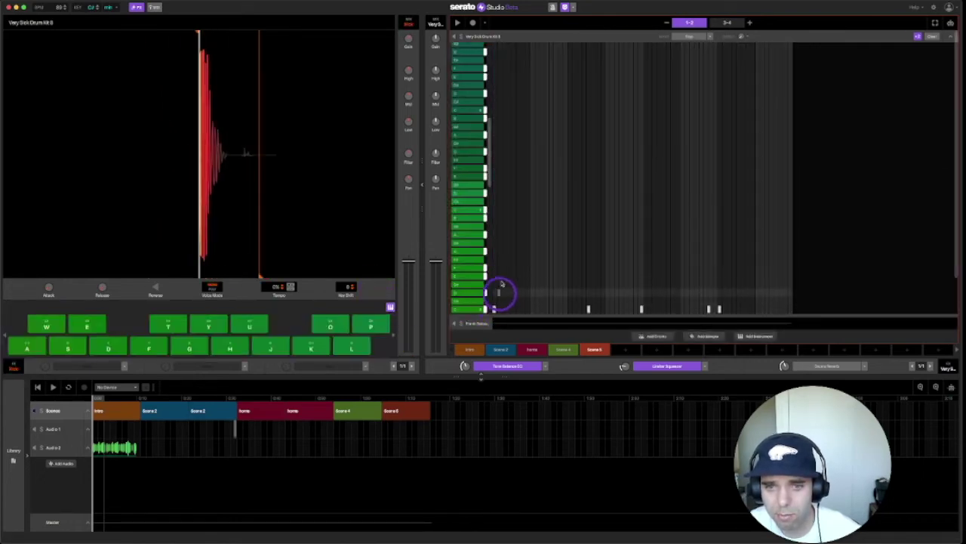
{"action": "left_click", "coordinate": [390, 308]}
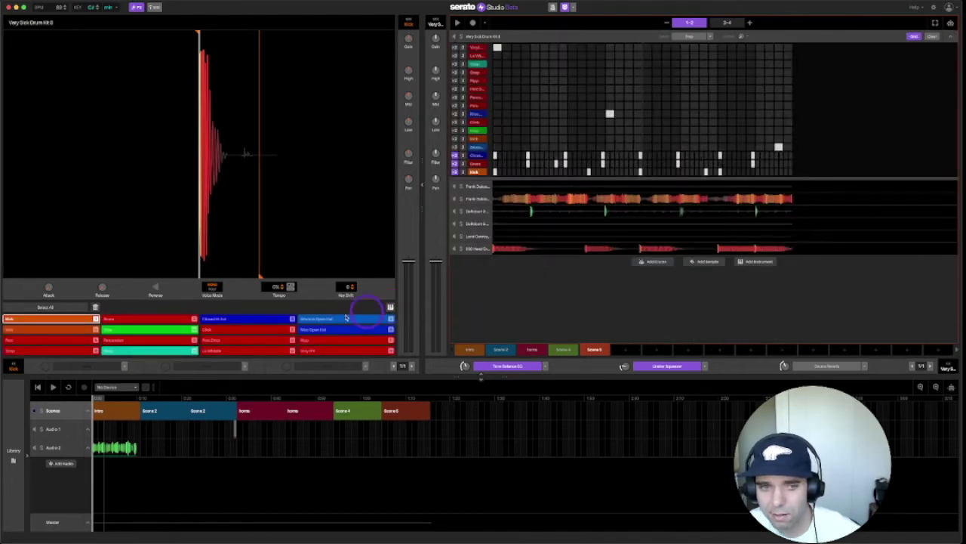
Put the Closed Hi-hat in keyboard mode, add a higher-pitched final hit, and play the pattern
{"action": "left_click", "coordinate": [260, 322]}
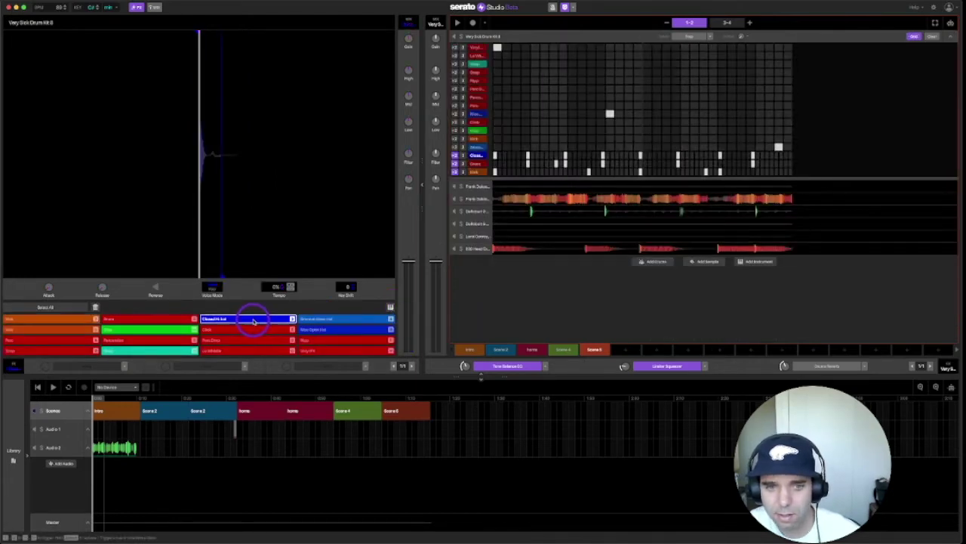
{"action": "left_click", "coordinate": [398, 308]}
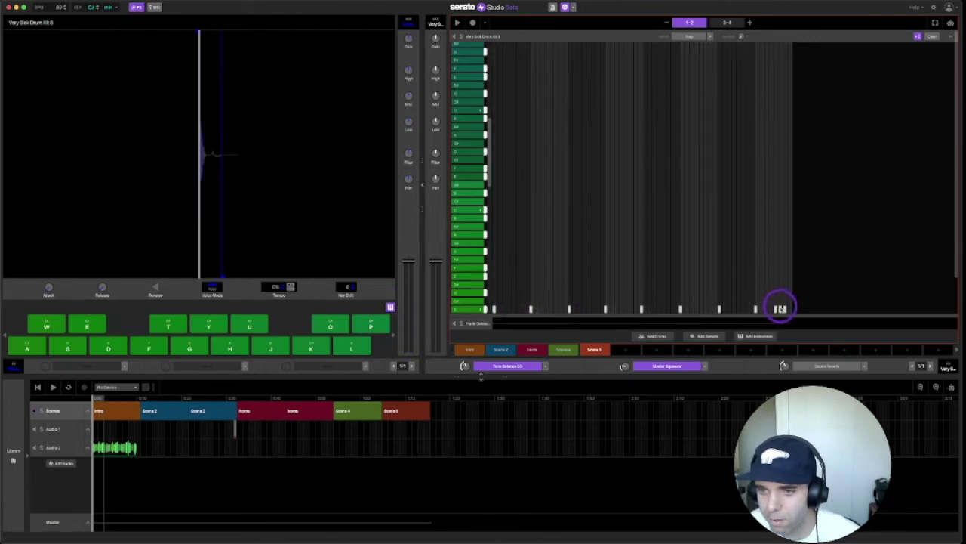
{"action": "left_click", "coordinate": [782, 278]}
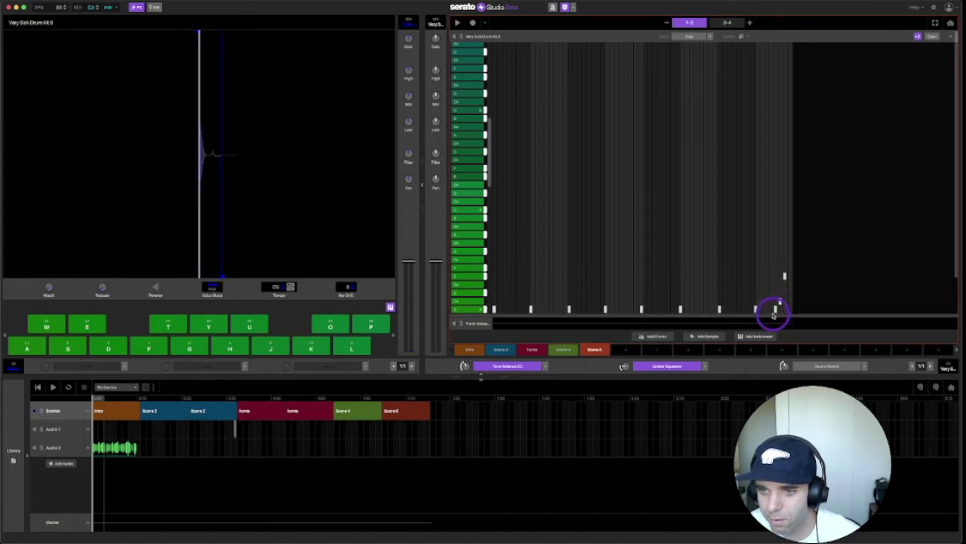
{"action": "key", "text": "space"}
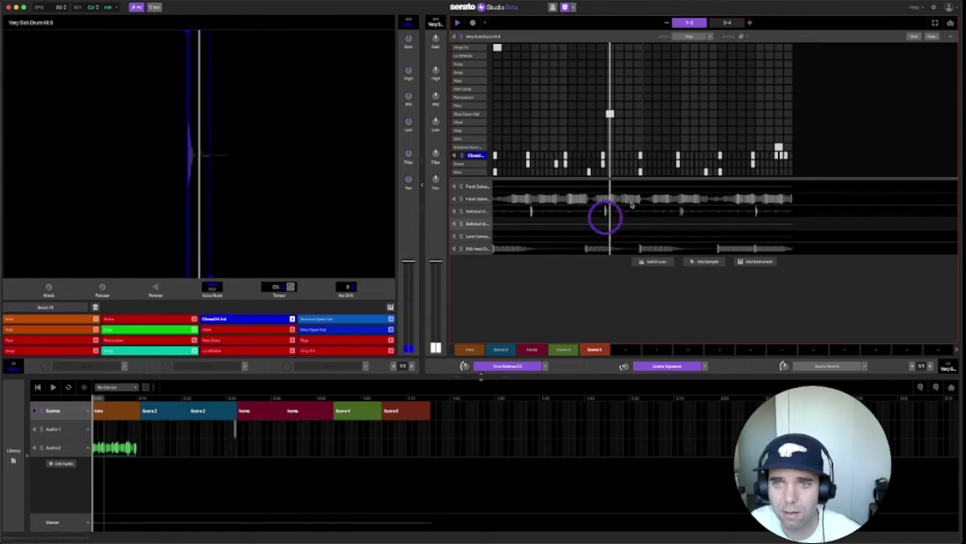
Stop playback and check the Closed Hi-hat row's steps near the pattern end
{"action": "left_click", "coordinate": [783, 156]}
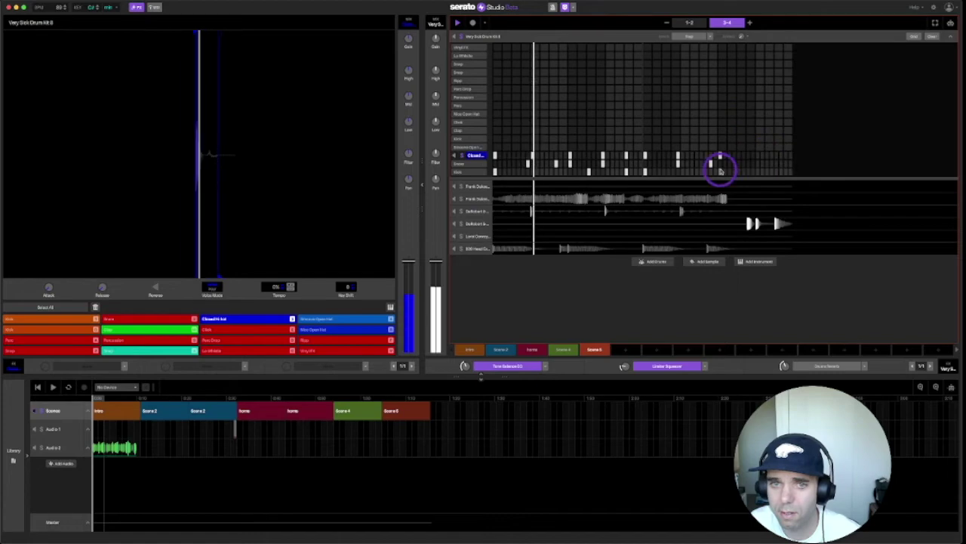
{"action": "left_click", "coordinate": [463, 156]}
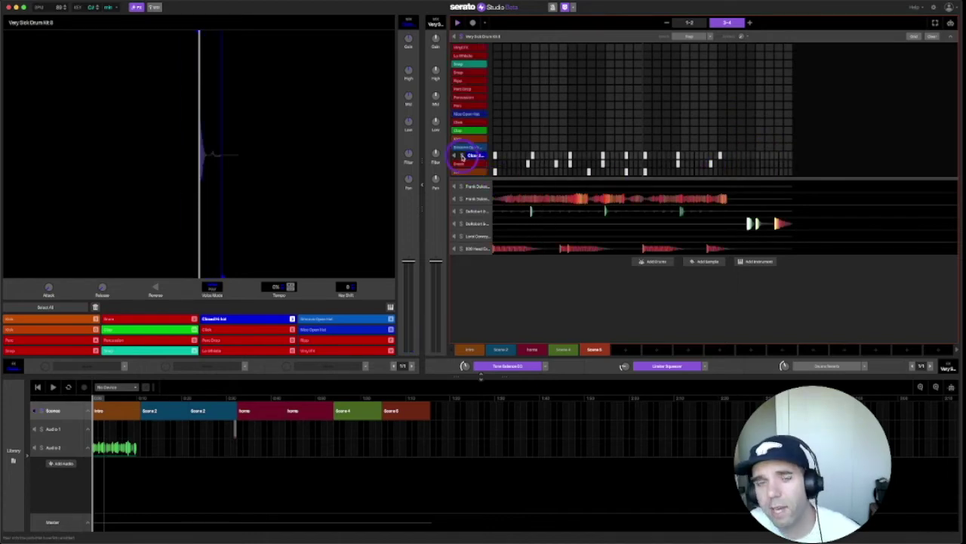
{"action": "left_click", "coordinate": [505, 156]}
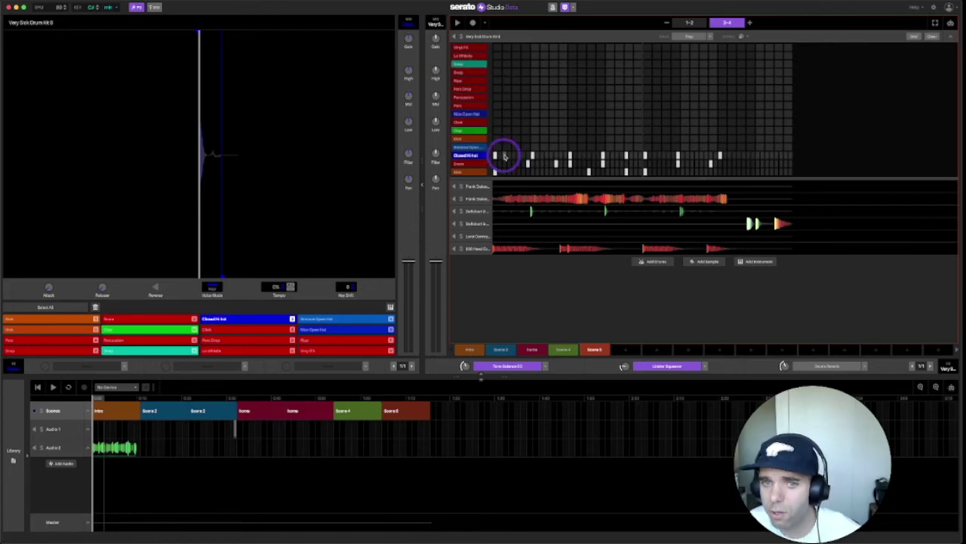
Audition the Sinclair Open Hat and other drum sounds, then select the 808 track
{"action": "left_click", "coordinate": [474, 114]}
{"action": "left_click", "coordinate": [472, 105]}
{"action": "left_click", "coordinate": [468, 81]}
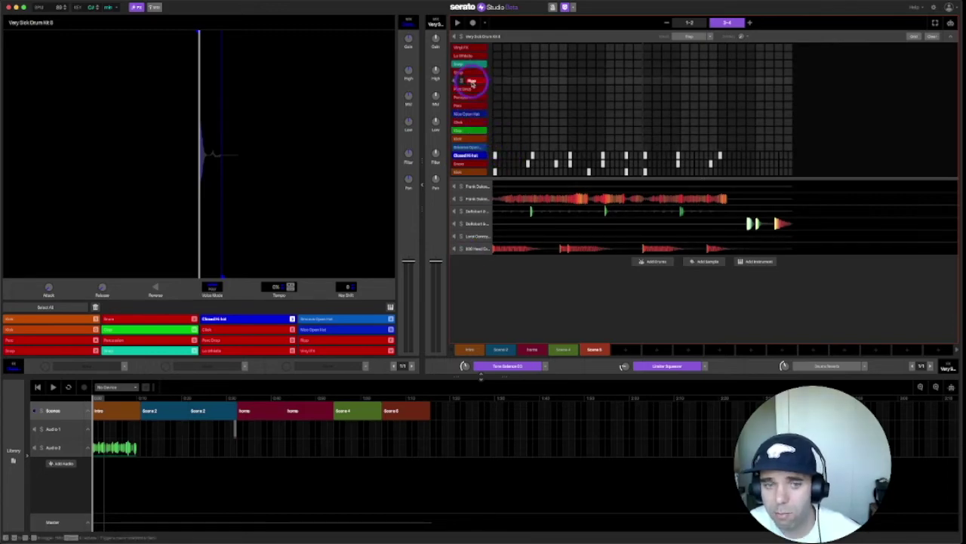
{"action": "left_click", "coordinate": [372, 321]}
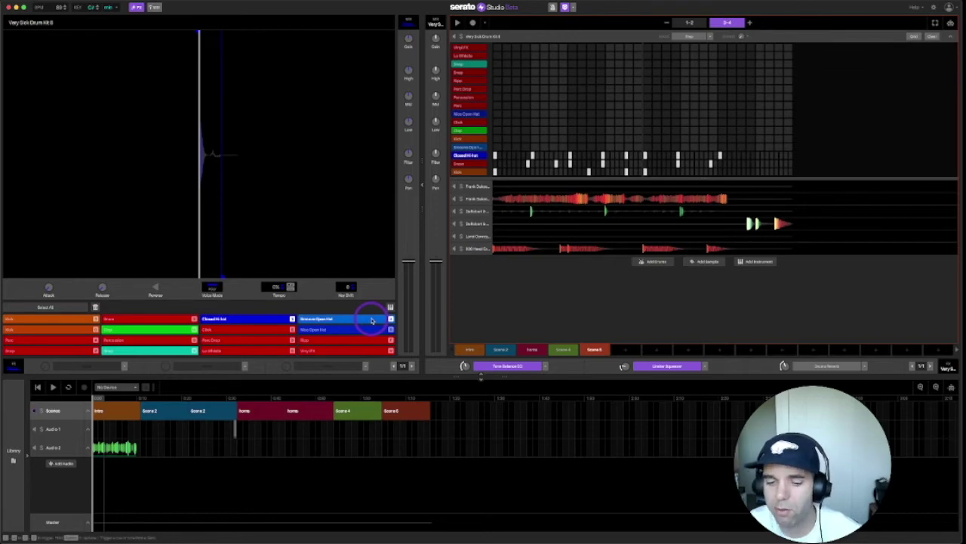
{"action": "left_click", "coordinate": [482, 249]}
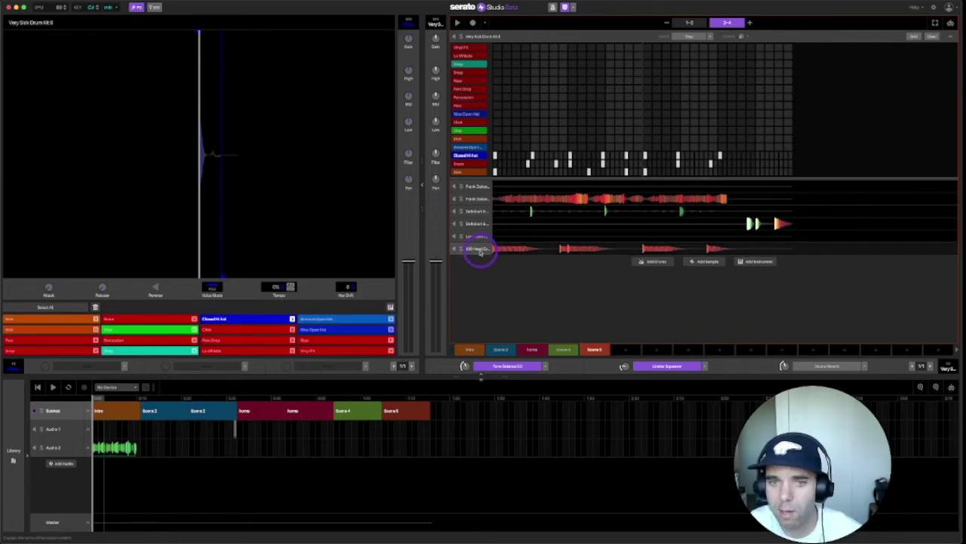